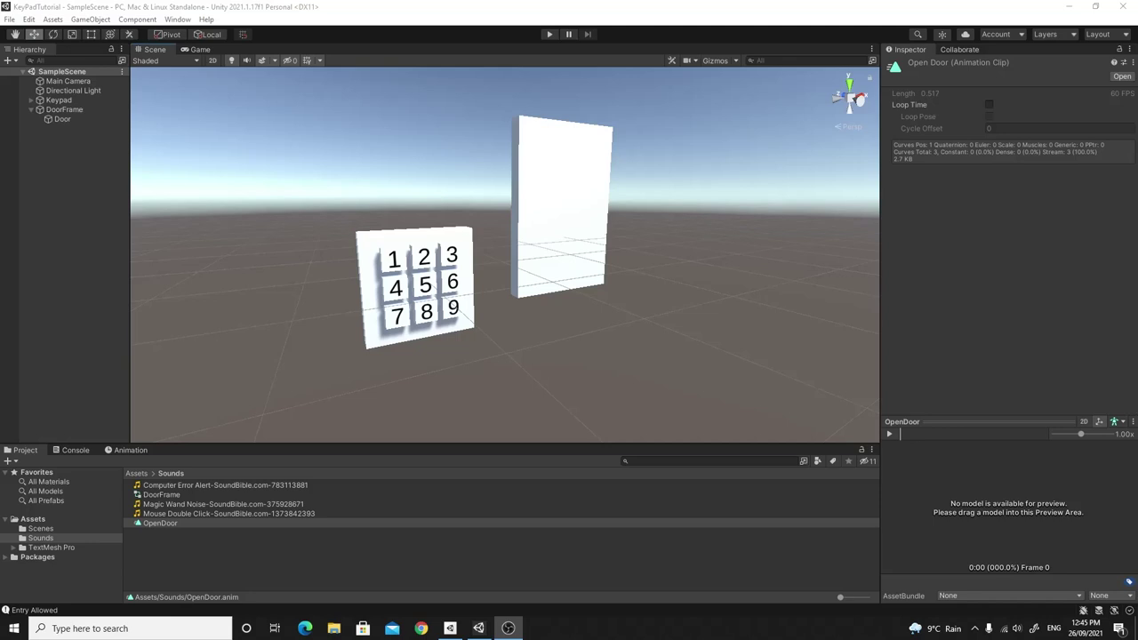
# Step: Enter Play mode and test the keypad with the wrong code 1-4-5-8
pyautogui.moveTo(604, 338)
pyautogui.mouseDown(button='right')
pyautogui.moveTo(623, 310)
pyautogui.moveTo(615, 330)
pyautogui.mouseUp(button='right')
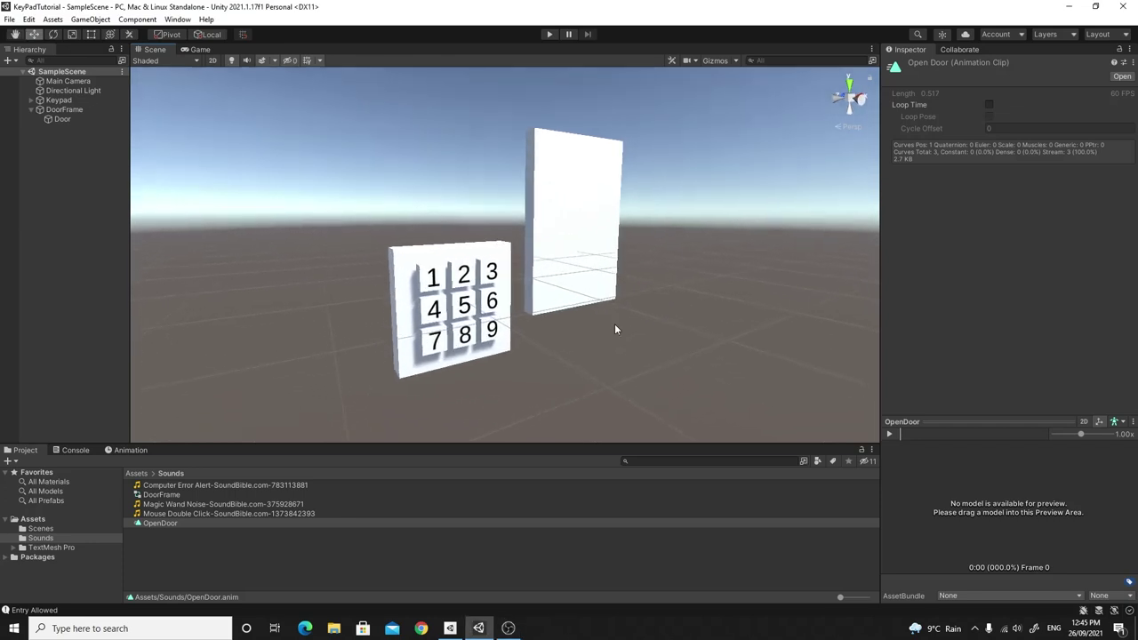
pyautogui.click(549, 35)
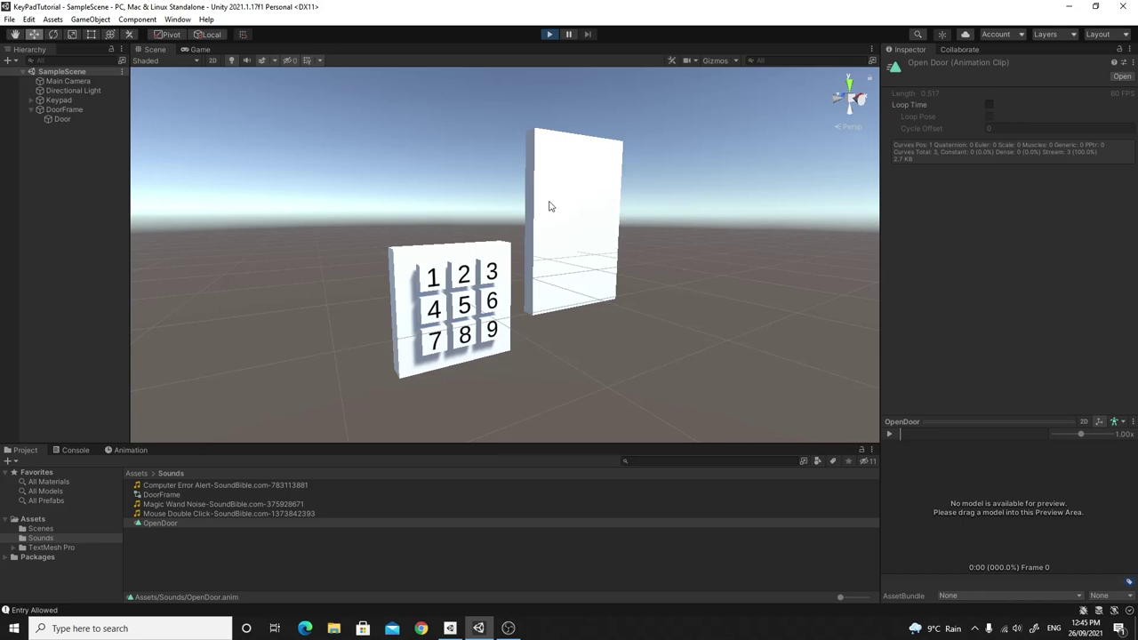
pyautogui.click(495, 244)
pyautogui.click(495, 283)
pyautogui.click(524, 275)
pyautogui.click(531, 316)
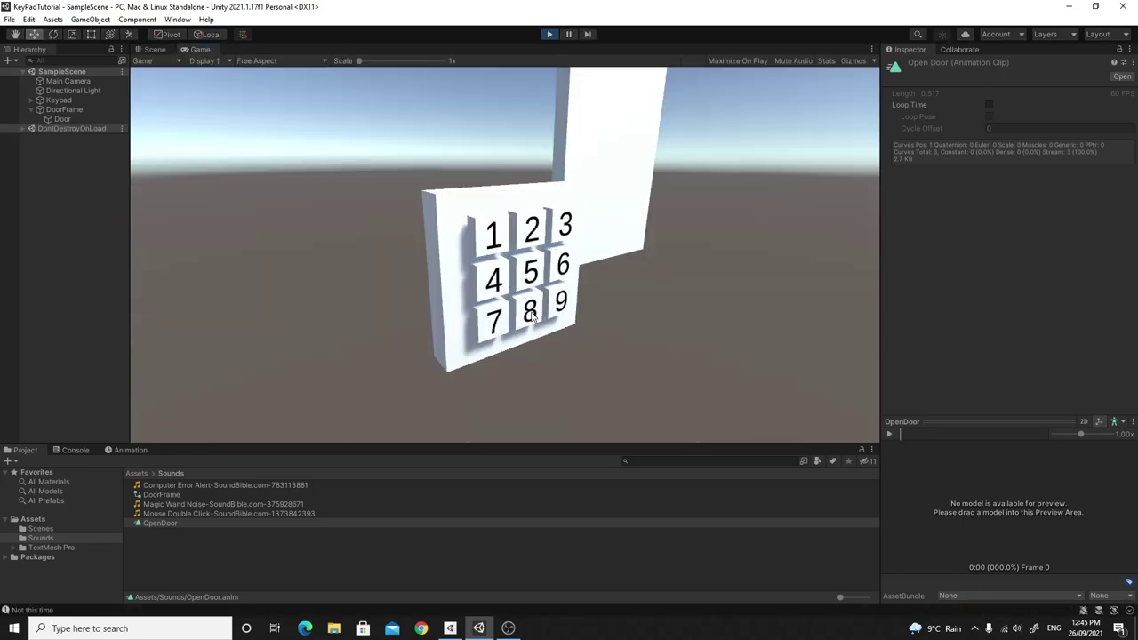
# Step: Enter the correct code 1-2-3-4 so the door slides open
pyautogui.click(490, 238)
pyautogui.click(528, 236)
pyautogui.click(569, 231)
pyautogui.click(496, 283)
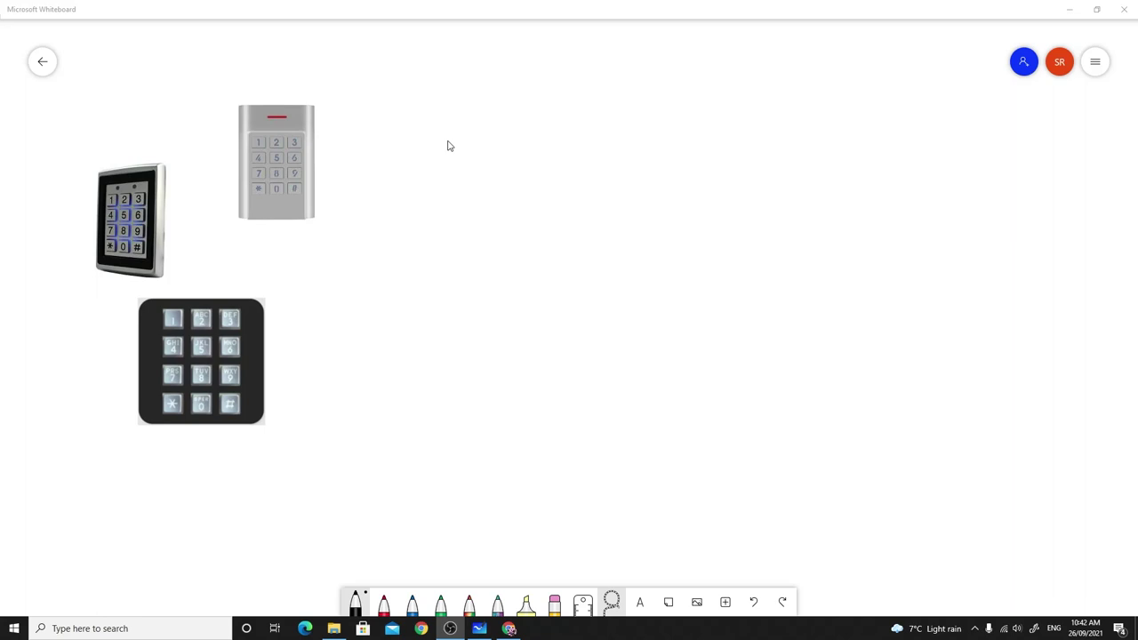
# Step: Draw a line beside the grey keypad photo, then handwrite and underline 'Keypad'
pyautogui.moveTo(231, 106); pyautogui.dragTo(229, 197)
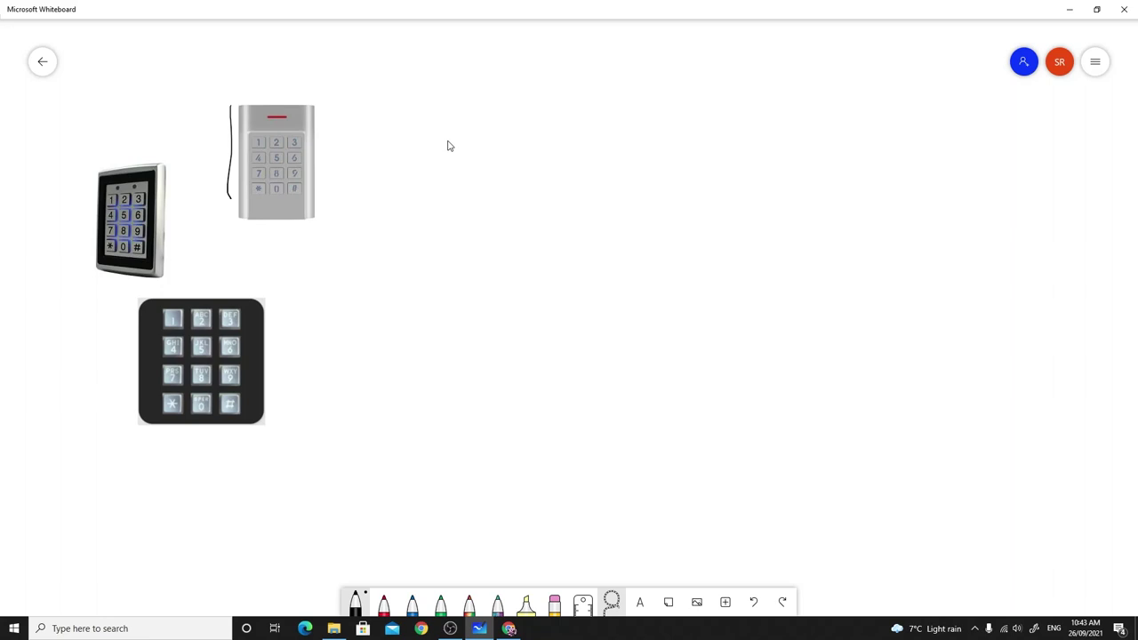
pyautogui.moveTo(470, 72)
pyautogui.mouseDown()
pyautogui.moveTo(460, 131)
pyautogui.moveTo(464, 96)
pyautogui.moveTo(484, 137)
pyautogui.mouseUp()
pyautogui.moveTo(492, 119); pyautogui.dragTo(511, 133)
pyautogui.moveTo(514, 116)
pyautogui.mouseDown()
pyautogui.moveTo(516, 132)
pyautogui.moveTo(526, 129)
pyautogui.mouseUp()
pyautogui.moveTo(539, 107)
pyautogui.mouseDown()
pyautogui.moveTo(518, 157)
pyautogui.moveTo(553, 163)
pyautogui.moveTo(552, 133)
pyautogui.moveTo(607, 135)
pyautogui.mouseUp()
pyautogui.moveTo(621, 87); pyautogui.dragTo(622, 138)
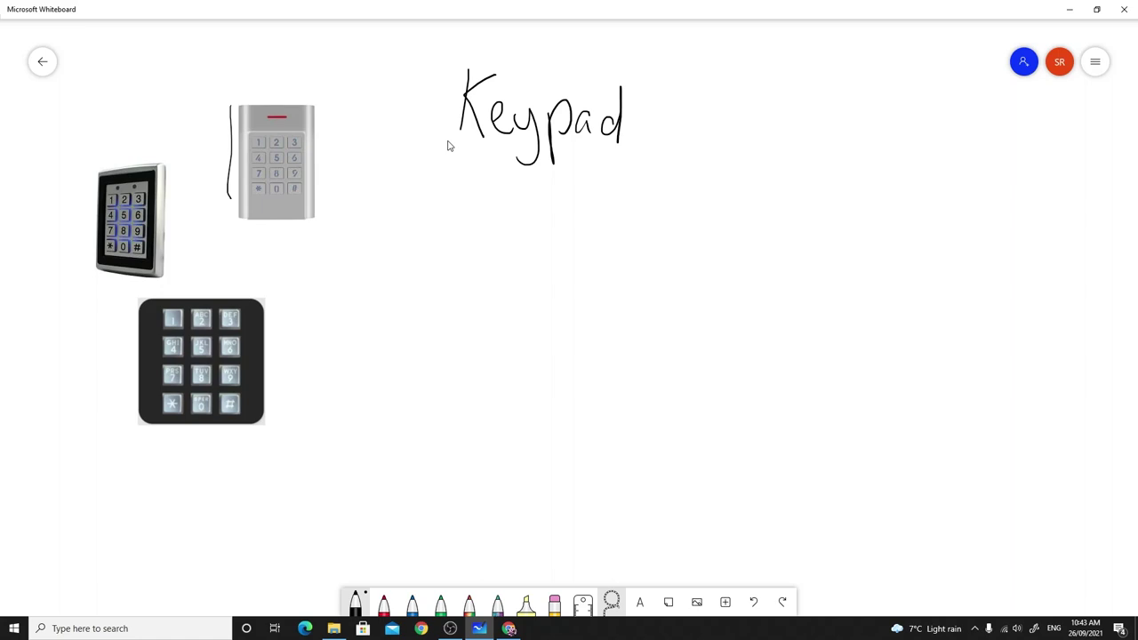
pyautogui.moveTo(451, 149); pyautogui.dragTo(588, 155)
# Step: Draw a square below the Keypad heading with an arrow pointing up-right
pyautogui.moveTo(489, 208); pyautogui.dragTo(486, 259)
pyautogui.moveTo(482, 196)
pyautogui.mouseDown()
pyautogui.moveTo(540, 206)
pyautogui.moveTo(541, 259)
pyautogui.moveTo(484, 262)
pyautogui.mouseUp()
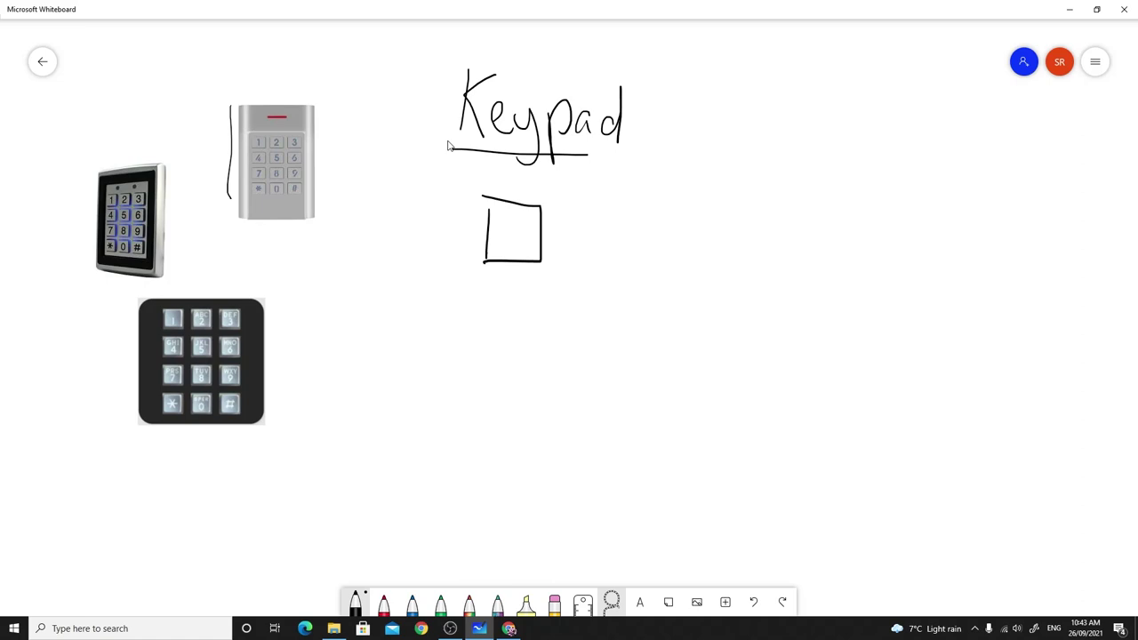
pyautogui.moveTo(550, 233)
pyautogui.mouseDown()
pyautogui.moveTo(598, 179)
pyautogui.moveTo(602, 200)
pyautogui.mouseUp()
# Step: Label the first square 1, and add a second square labelled 4 with a curved arrow up to Keypad
pyautogui.moveTo(575, 214)
pyautogui.mouseDown()
pyautogui.moveTo(569, 233)
pyautogui.moveTo(580, 211)
pyautogui.moveTo(580, 237)
pyautogui.mouseUp()
pyautogui.moveTo(515, 219)
pyautogui.mouseDown()
pyautogui.moveTo(513, 249)
pyautogui.moveTo(522, 216)
pyautogui.mouseUp()
pyautogui.moveTo(506, 254); pyautogui.dragTo(528, 252)
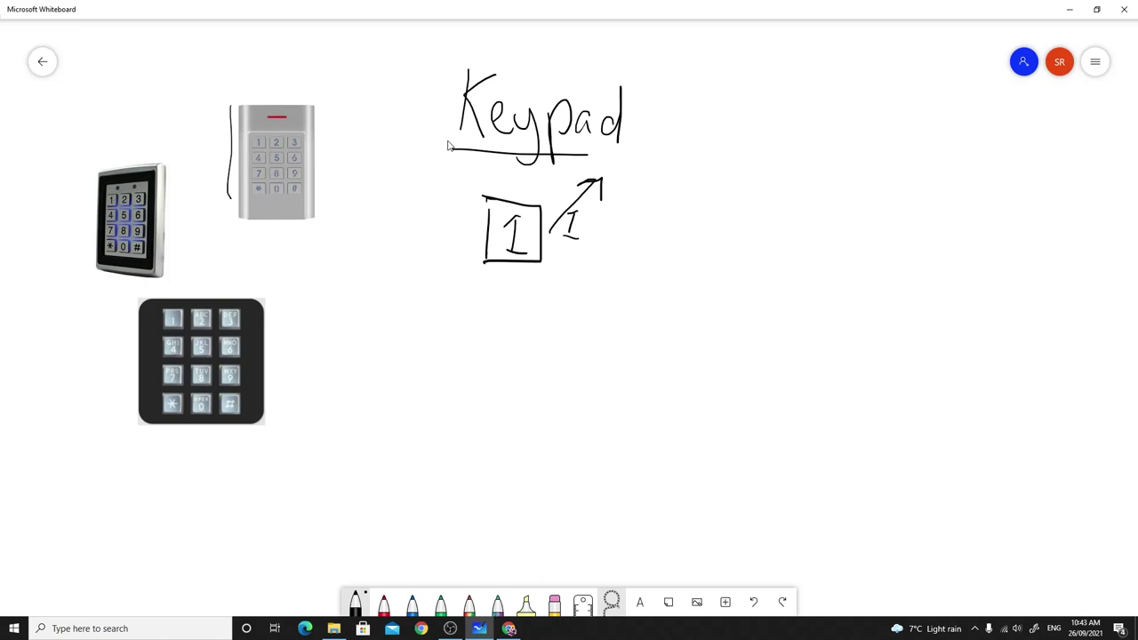
pyautogui.moveTo(487, 276)
pyautogui.mouseDown()
pyautogui.moveTo(481, 328)
pyautogui.moveTo(543, 274)
pyautogui.moveTo(550, 307)
pyautogui.moveTo(487, 332)
pyautogui.moveTo(517, 285)
pyautogui.moveTo(535, 310)
pyautogui.mouseUp()
pyautogui.moveTo(530, 293); pyautogui.dragTo(528, 317)
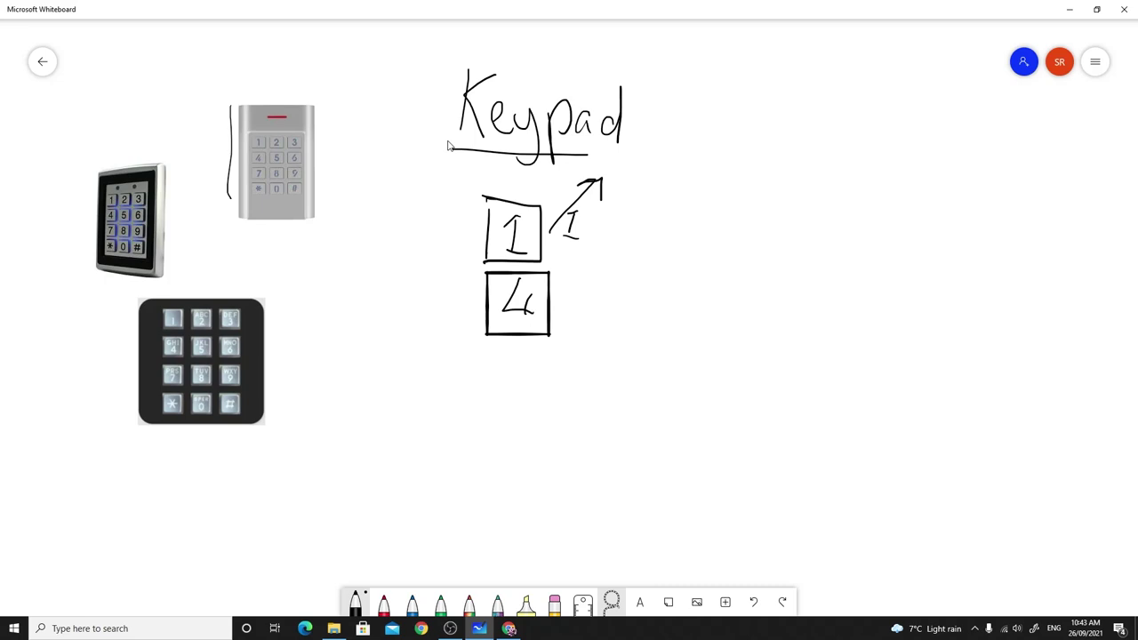
pyautogui.moveTo(563, 285)
pyautogui.mouseDown()
pyautogui.moveTo(578, 296)
pyautogui.moveTo(603, 267)
pyautogui.moveTo(610, 176)
pyautogui.moveTo(621, 190)
pyautogui.mouseUp()
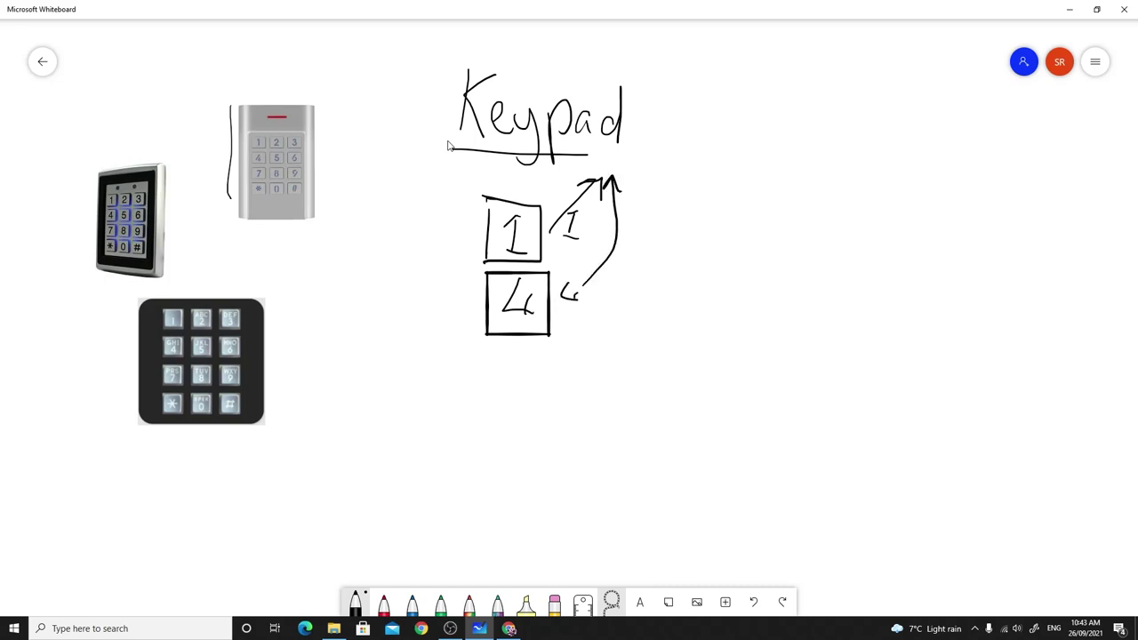
pyautogui.moveTo(587, 156); pyautogui.dragTo(628, 164)
pyautogui.moveTo(485, 200); pyautogui.dragTo(489, 224)
# Step: Handwrite the words 'button' and 'event', starting an arrow up from event
pyautogui.moveTo(694, 205)
pyautogui.mouseDown()
pyautogui.moveTo(687, 258)
pyautogui.moveTo(725, 258)
pyautogui.mouseUp()
pyautogui.moveTo(740, 210); pyautogui.dragTo(738, 256)
pyautogui.moveTo(725, 238)
pyautogui.mouseDown()
pyautogui.moveTo(754, 235)
pyautogui.moveTo(753, 256)
pyautogui.mouseUp()
pyautogui.moveTo(744, 244); pyautogui.dragTo(768, 247)
pyautogui.moveTo(773, 246)
pyautogui.mouseDown()
pyautogui.moveTo(776, 267)
pyautogui.moveTo(795, 266)
pyautogui.mouseUp()
pyautogui.moveTo(840, 227)
pyautogui.mouseDown()
pyautogui.moveTo(859, 236)
pyautogui.moveTo(882, 224)
pyautogui.moveTo(913, 240)
pyautogui.mouseUp()
pyautogui.moveTo(904, 217)
pyautogui.mouseDown()
pyautogui.moveTo(921, 215)
pyautogui.moveTo(831, 159)
pyautogui.mouseUp()
pyautogui.moveTo(829, 160); pyautogui.dragTo(826, 185)
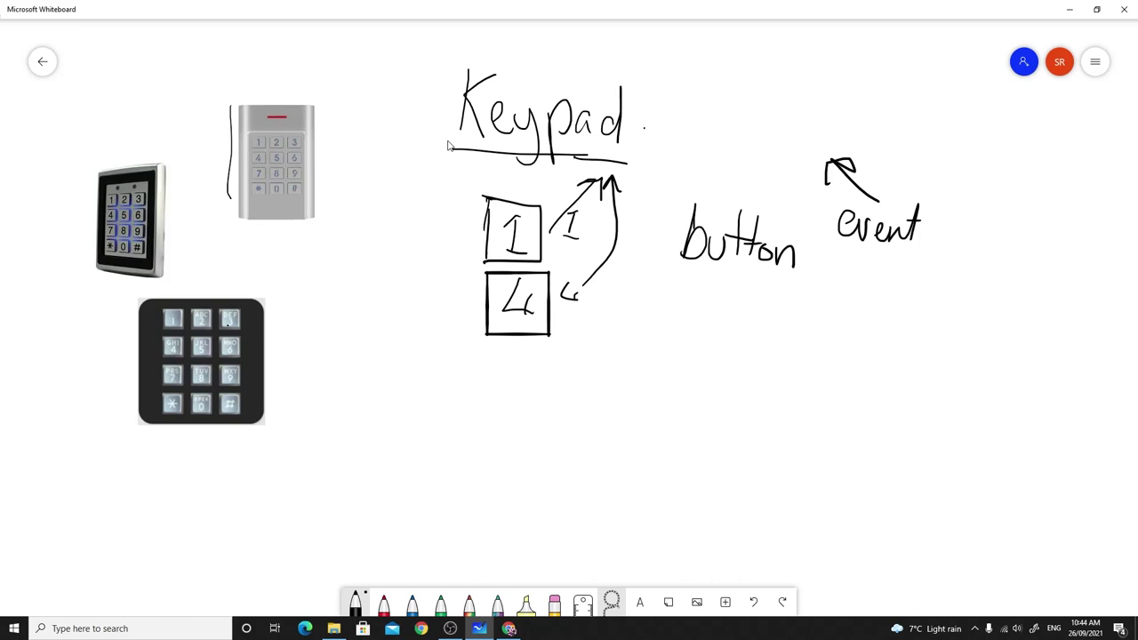
# Step: Draw a short ink mark beside the black-framed keypad photo
pyautogui.moveTo(178, 167); pyautogui.dragTo(155, 190)
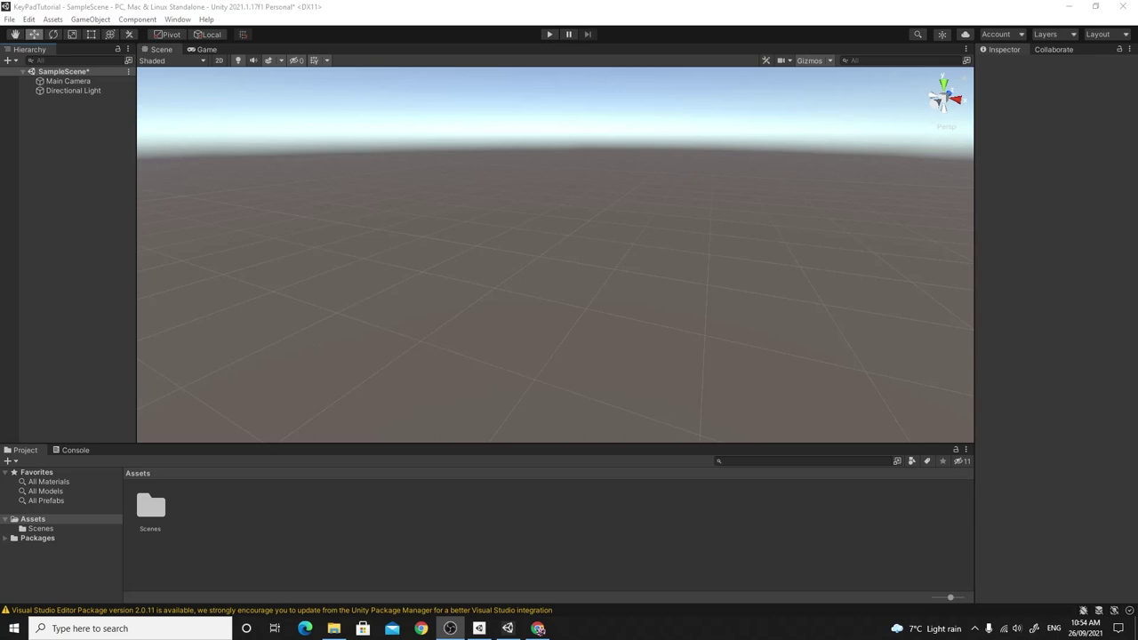
# Step: Save the scene and create an empty GameObject named Keypad
pyautogui.moveTo(485, 282); pyautogui.dragTo(496, 233, button='right')
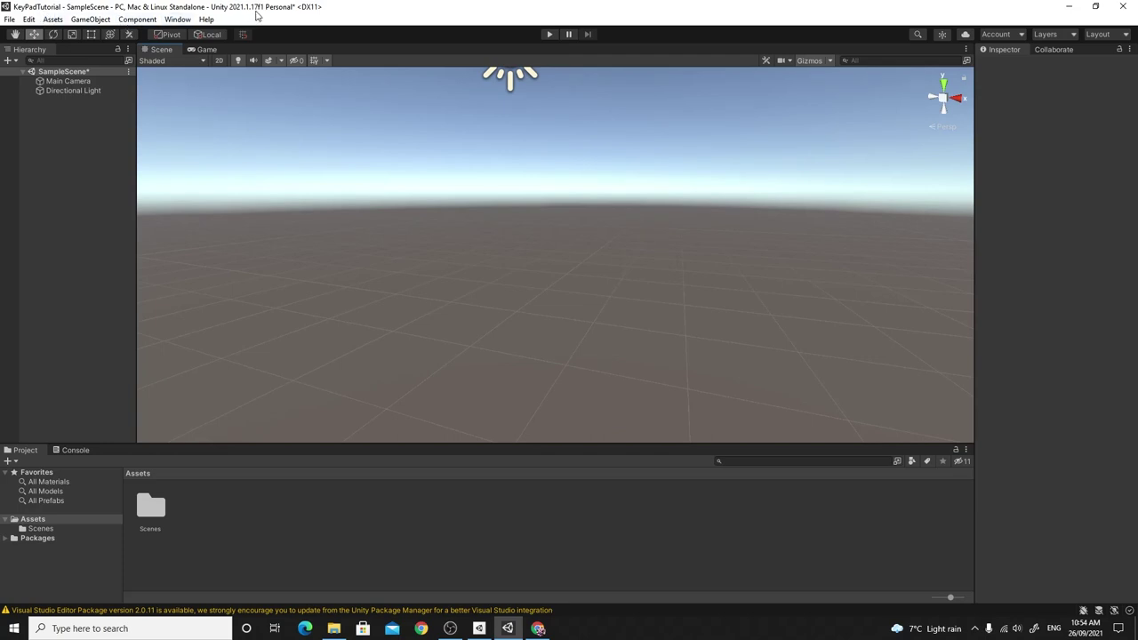
pyautogui.click(67, 183)
pyautogui.hotkey('ctrl', 's')
pyautogui.rightClick(68, 144)
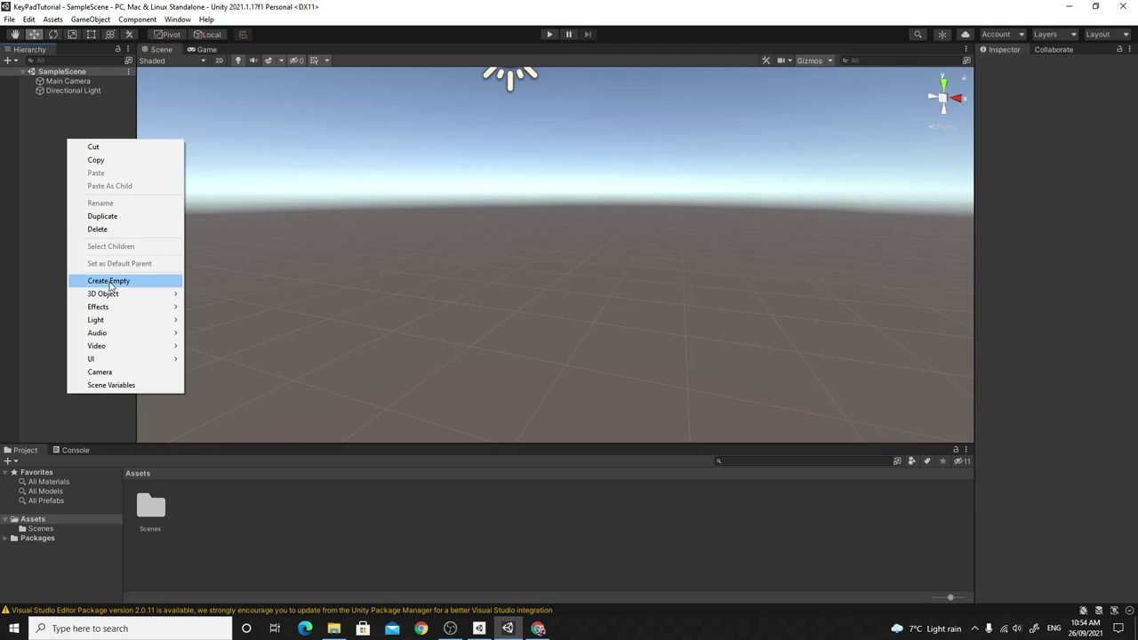
pyautogui.click(109, 282)
pyautogui.write('Keypad')
pyautogui.press('Return')
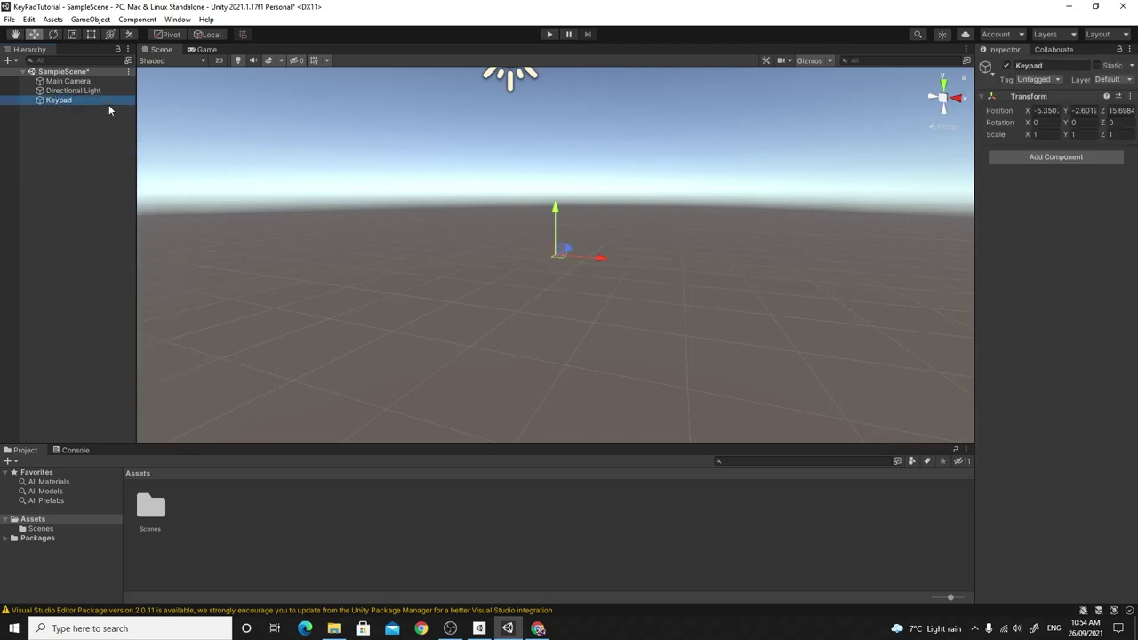
# Step: Add a child cube under Keypad and name it Housing
pyautogui.rightClick(93, 101)
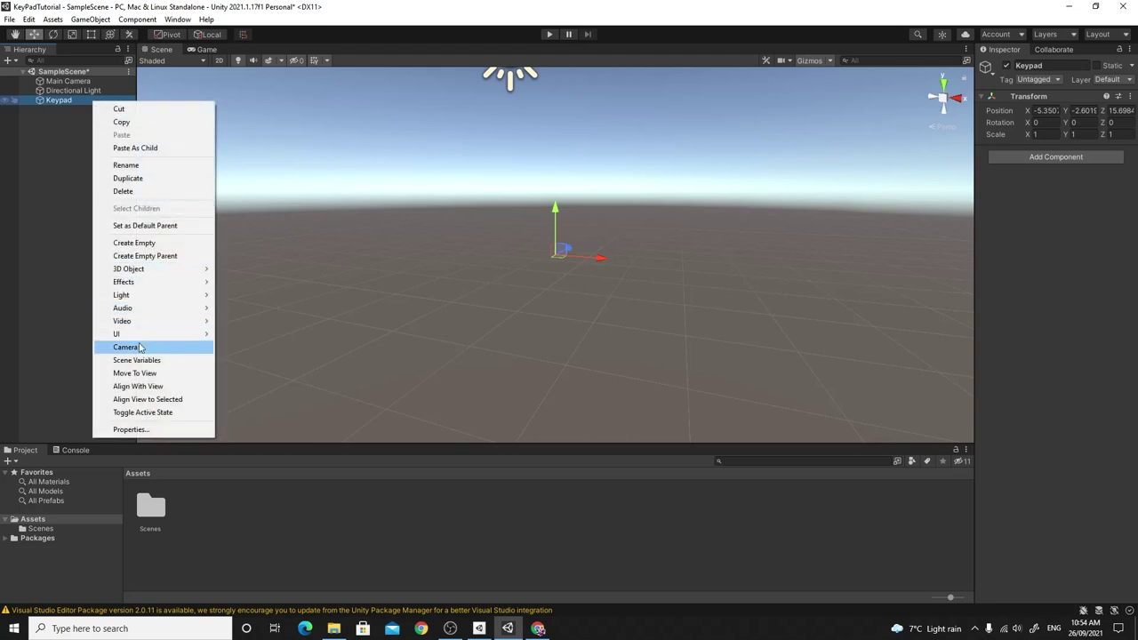
pyautogui.moveTo(150, 272)
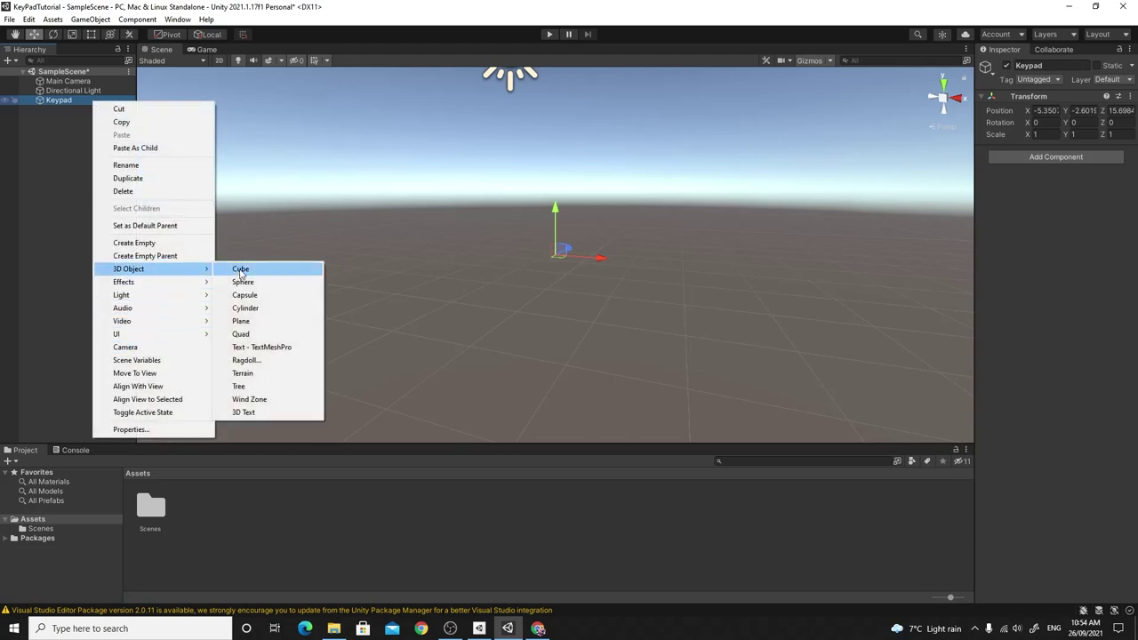
pyautogui.click(240, 269)
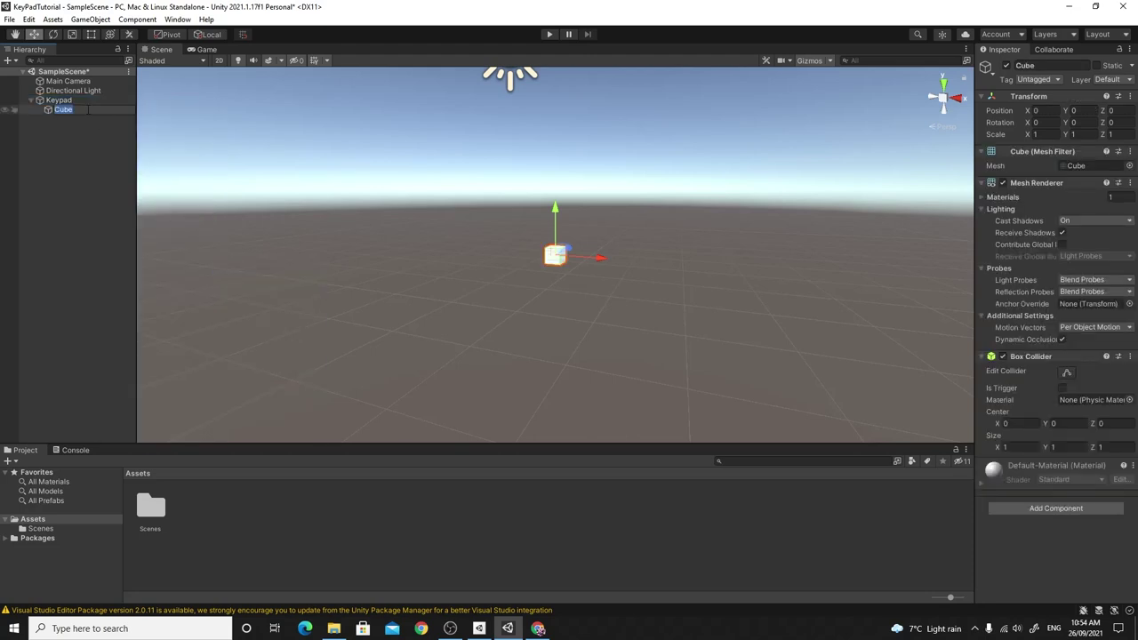
pyautogui.write('Housing')
pyautogui.press('Return')
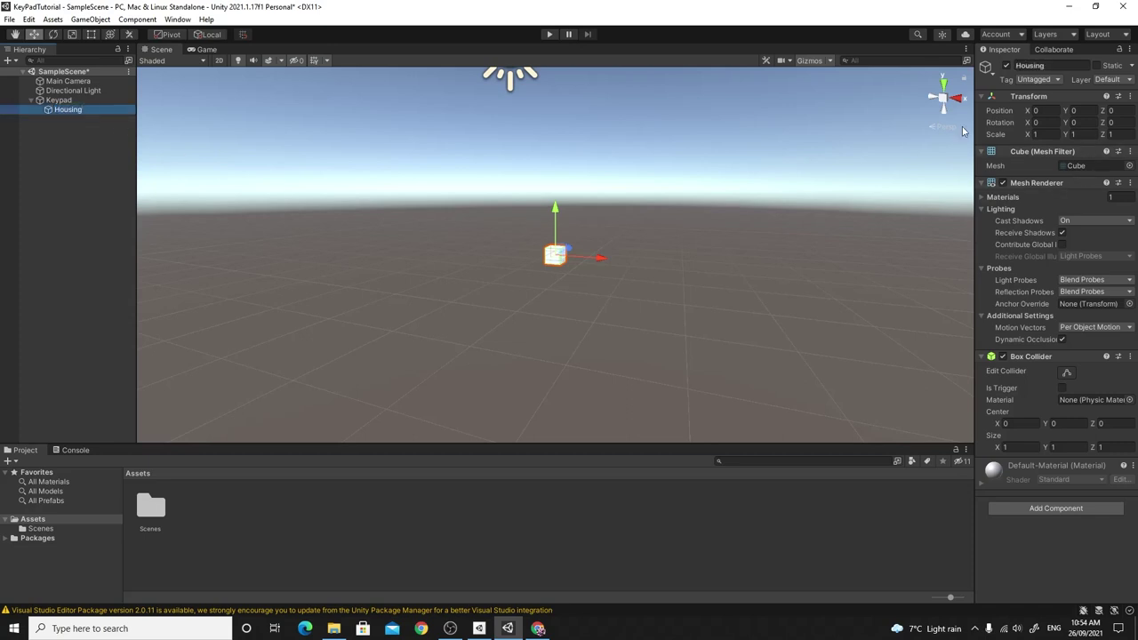
# Step: Reset Keypad's Transform to the origin, then select the Housing cube
pyautogui.click(55, 100)
pyautogui.click(1130, 96)
pyautogui.click(1118, 110)
pyautogui.keyDown('alt'); pyautogui.moveTo(631, 222); pyautogui.dragTo(516, 247); pyautogui.keyUp('alt')
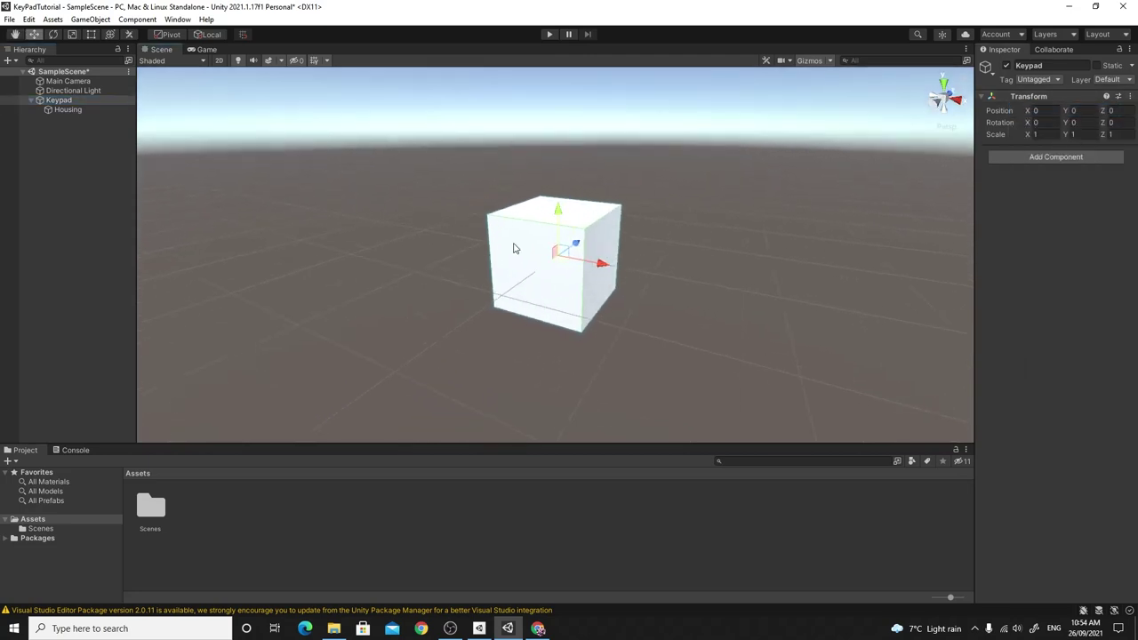
pyautogui.click(54, 109)
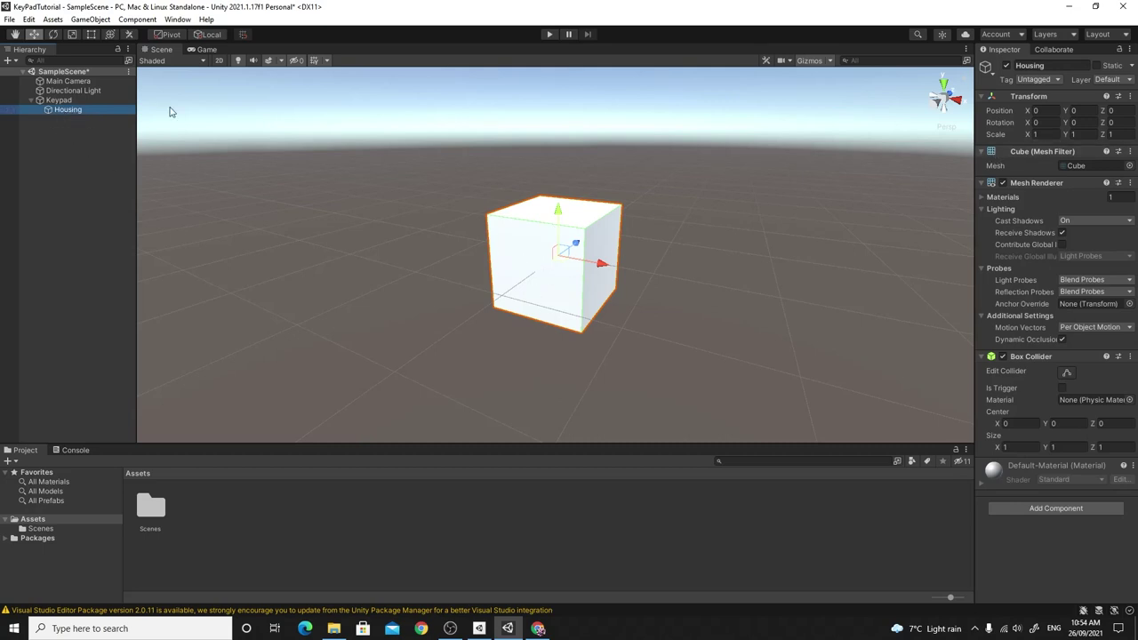
# Step: Add a second child cube under Keypad named Button
pyautogui.click(89, 102)
pyautogui.rightClick(89, 101)
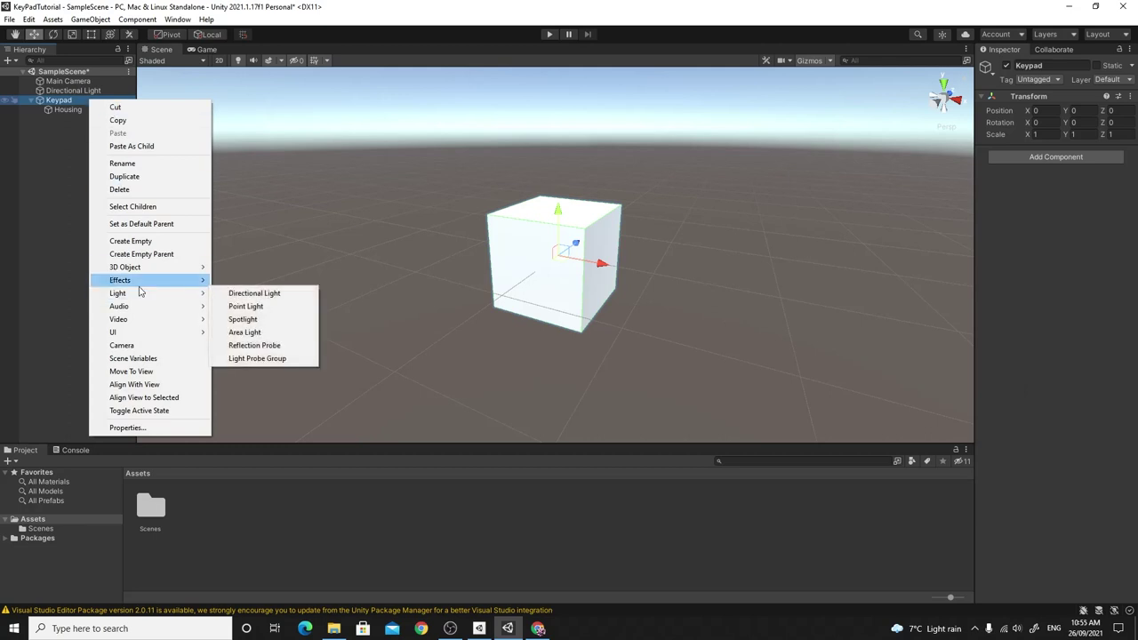
pyautogui.moveTo(139, 291)
pyautogui.moveTo(143, 267)
pyautogui.click(240, 266)
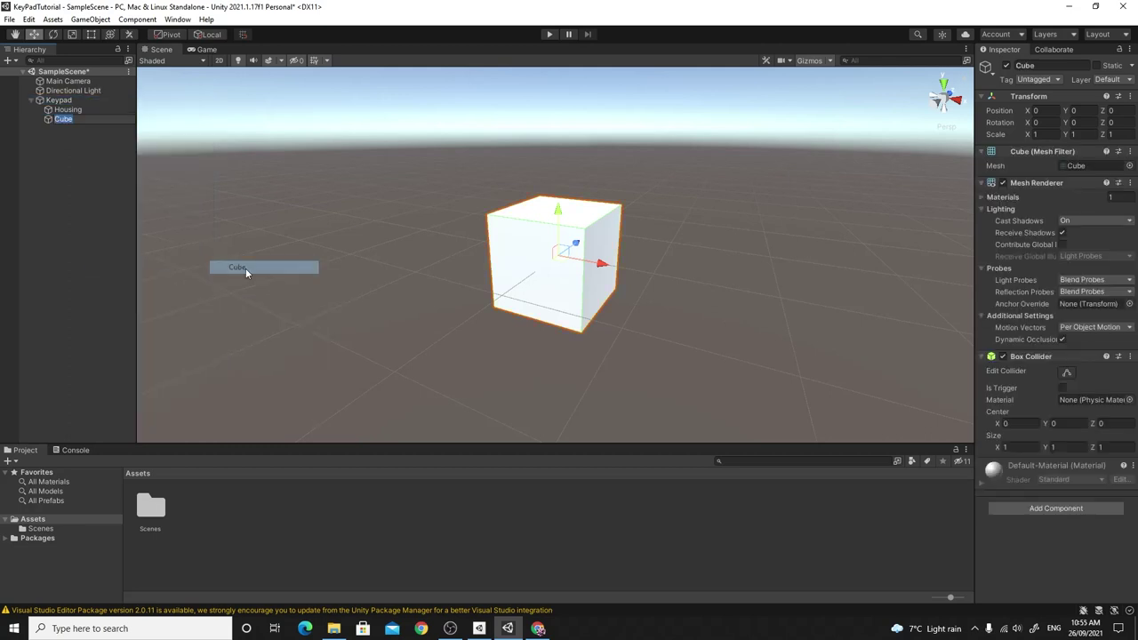
pyautogui.write('Button')
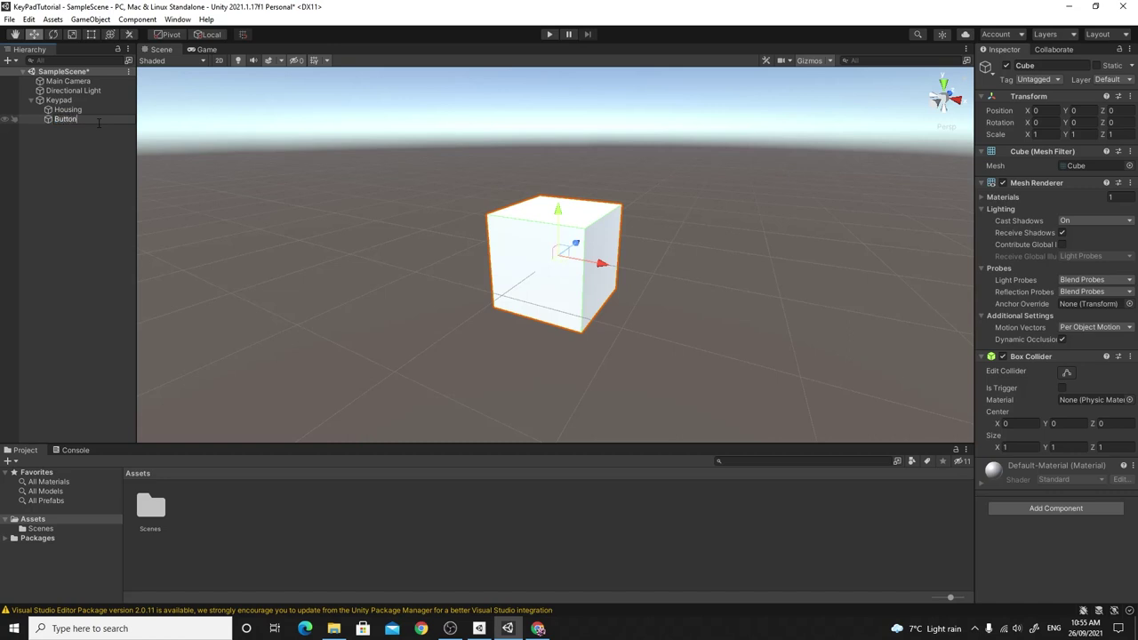
pyautogui.press('Return')
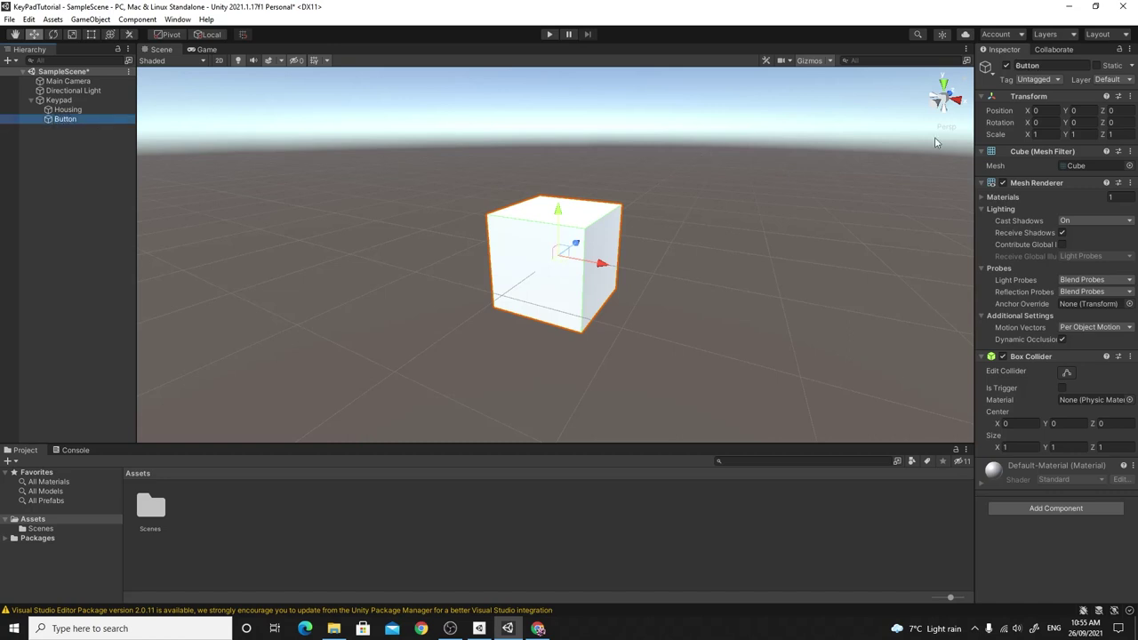
# Step: Set the Button's scale to 0.2 on X, Y and Z
pyautogui.click(1045, 134)
pyautogui.write('.2')
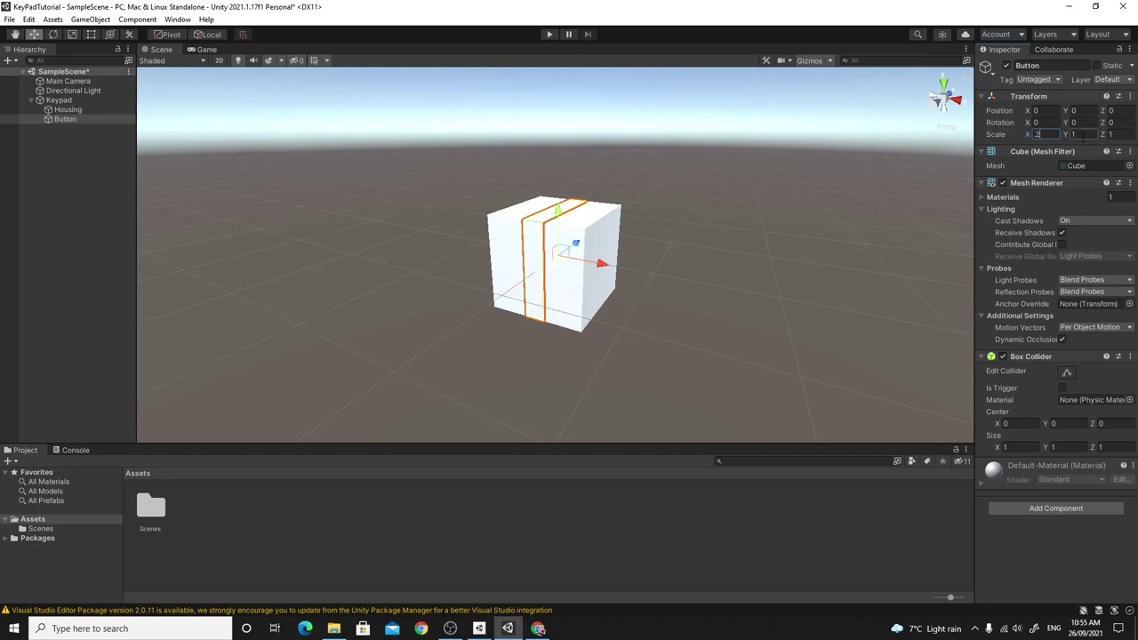
pyautogui.press('Tab')
pyautogui.write('.2')
pyautogui.press('Tab')
pyautogui.write('.2')
# Step: Move the Button onto the Housing's front face at -0.3, 0.252, -0.463
pyautogui.moveTo(576, 243); pyautogui.dragTo(549, 278)
pyautogui.moveTo(506, 228); pyautogui.dragTo(505, 204)
pyautogui.moveTo(622, 234); pyautogui.dragTo(601, 216, button='right')
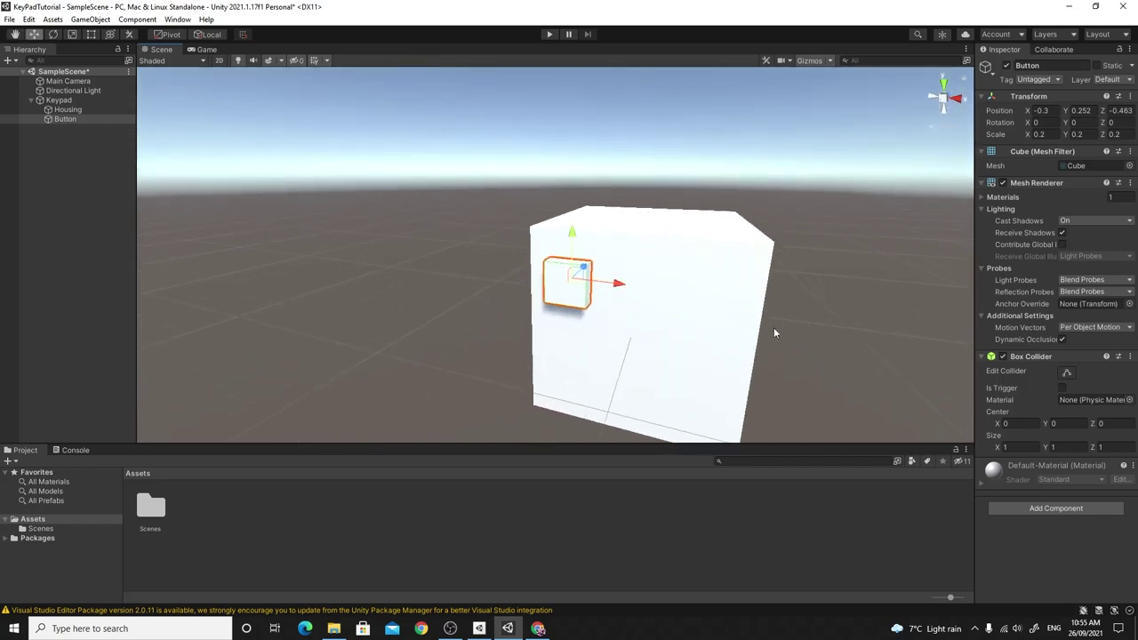